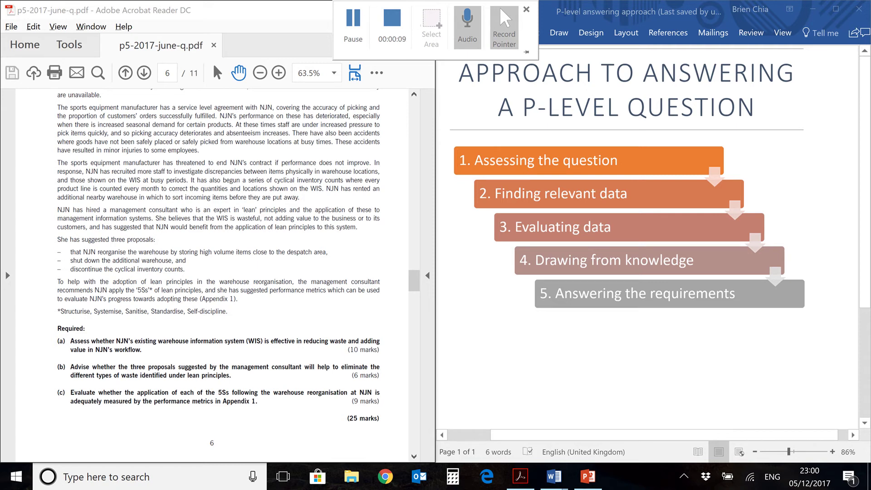
# Step: Click through the other open window before returning to the answer document
pyautogui.click(45, 369)
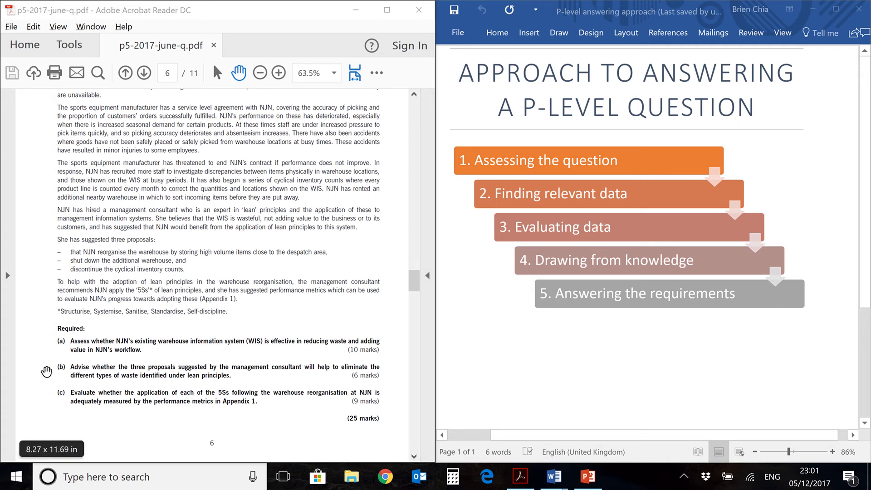
pyautogui.click(44, 367)
pyautogui.click(78, 378)
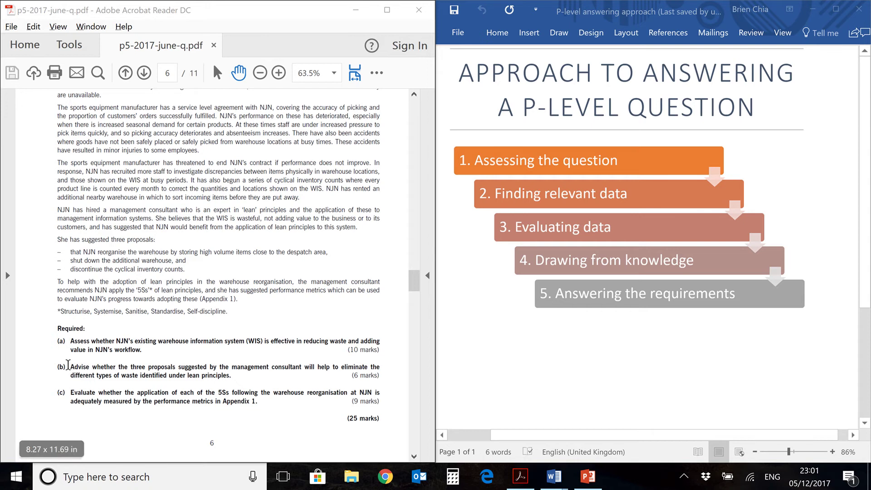
pyautogui.click(68, 365)
pyautogui.click(69, 365)
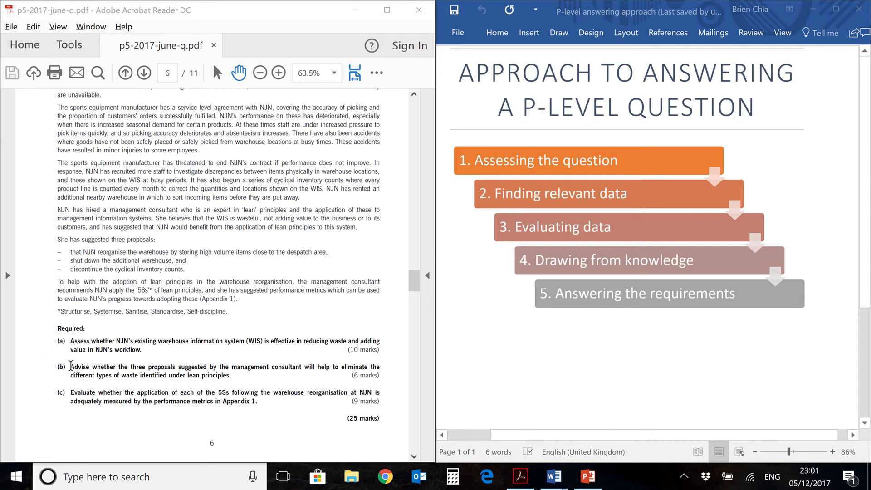
pyautogui.click(69, 366)
pyautogui.click(73, 344)
pyautogui.click(55, 267)
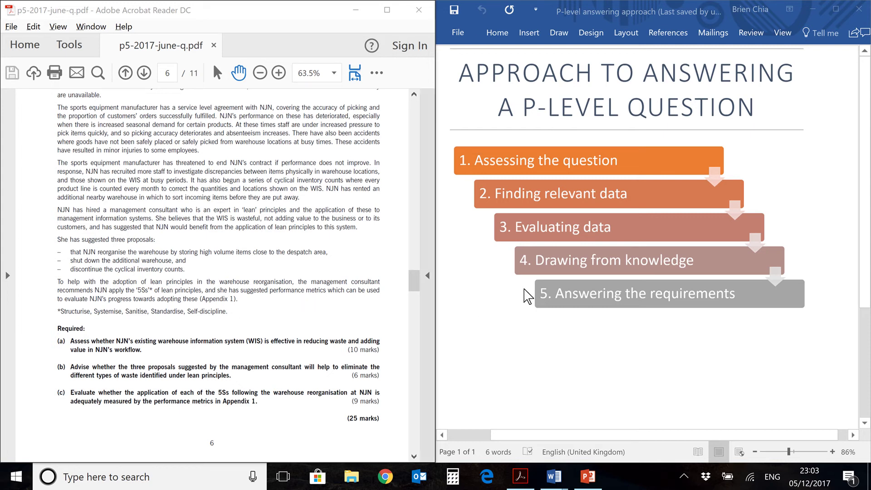
# Step: In Word, replace the stray sub-bullet with the bullet 'Waste is anything that does not add value to the customer.'
pyautogui.hotkey('alt', 'Tab')
pyautogui.hotkey('alt', 'Tab')
pyautogui.hotkey('alt', 'Tab')
pyautogui.hotkey('alt', 'Tab')
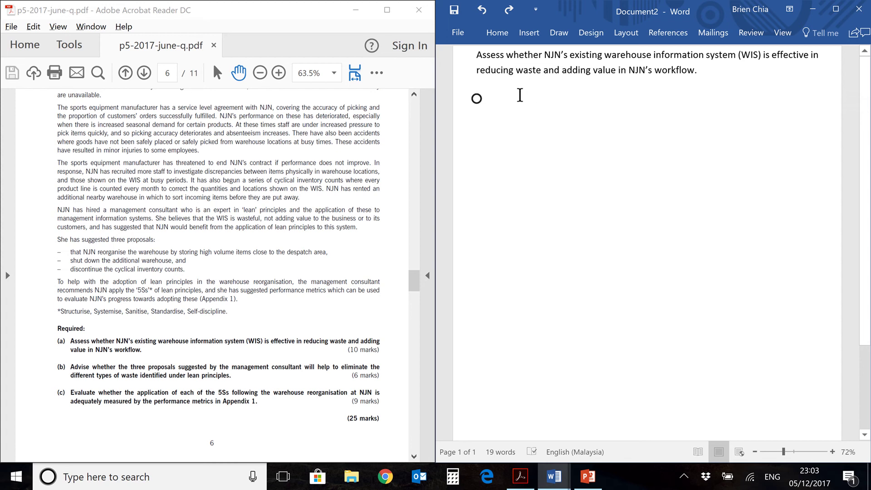
pyautogui.press('BackSpace')
pyautogui.write('* Waste is anything that does not add value to the customer.')
pyautogui.press('Return')
pyautogui.press('Return')
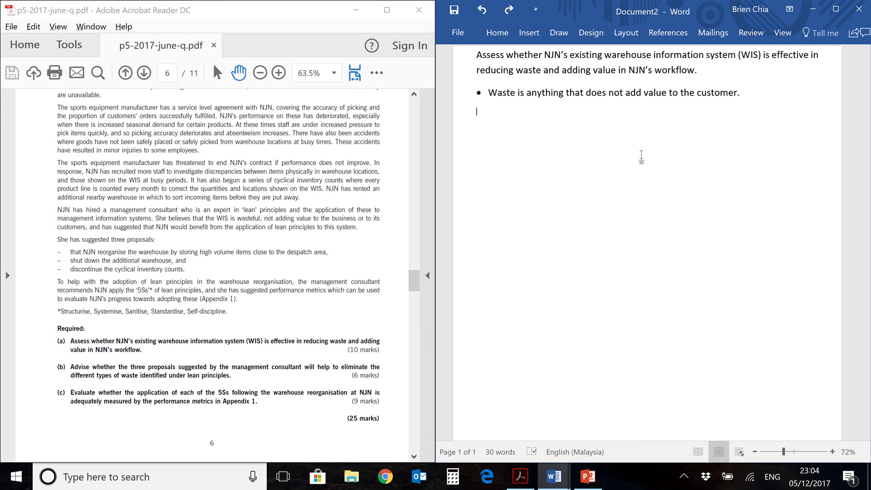
# Step: Paste the bullet 'Types of waste to eliminate (7 from the Toyota method + 1 from Womack et al., 2003)'
pyautogui.press('Return')
pyautogui.write('Types of waste to eliminate (7 from the Toyota method + 1 from Womack et al., 2003)')
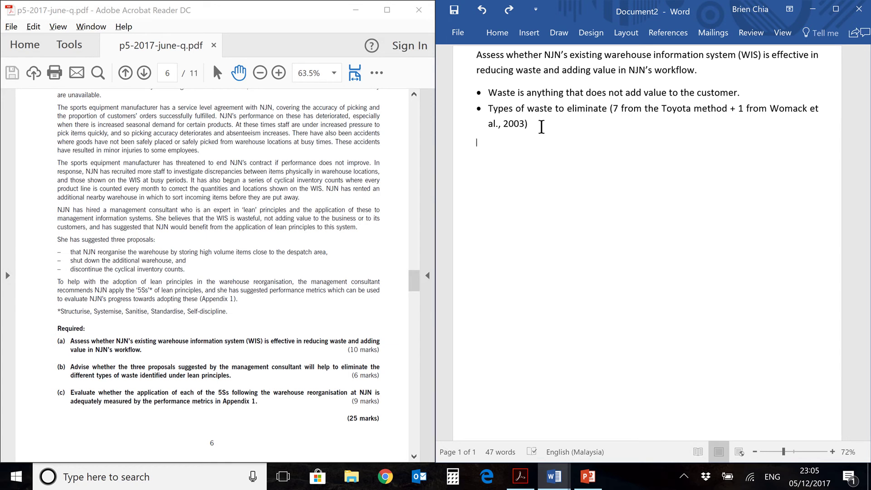
# Step: Paste waste sub-bullets Transportation, Inventory, Motion, Waiting, Over-production, Over-processing, Defects, plus the italic unmet-specifications line
pyautogui.write('Transportation (unnecessary movement of product for processing)')
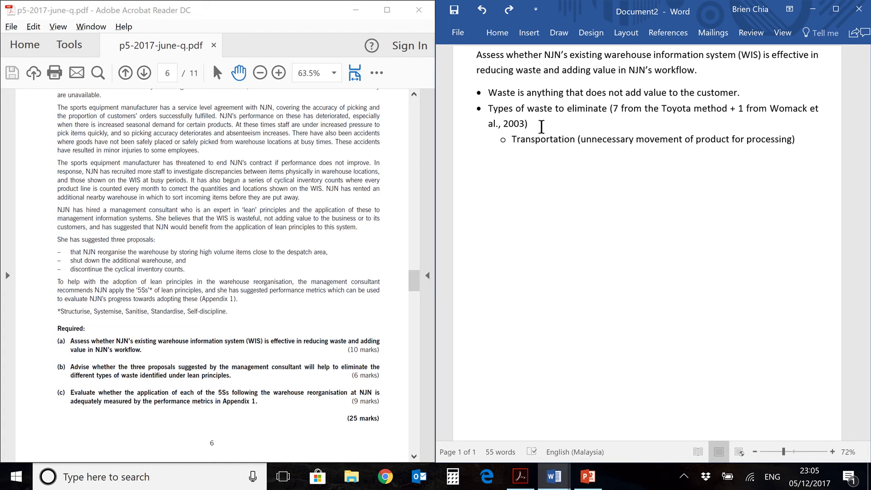
pyautogui.write('Inventory (cash tied up in unnecessary WIP or other inventory)')
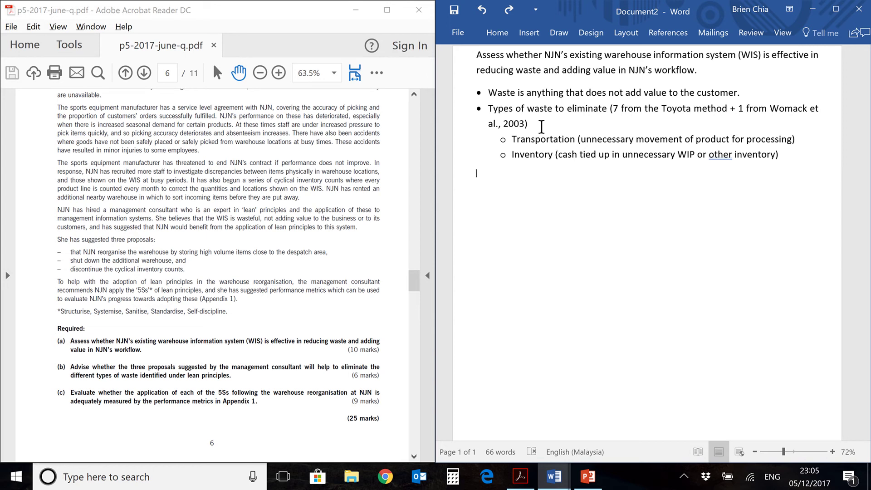
pyautogui.write('Motion (unnecessary movement of people or equipment to perform processing)')
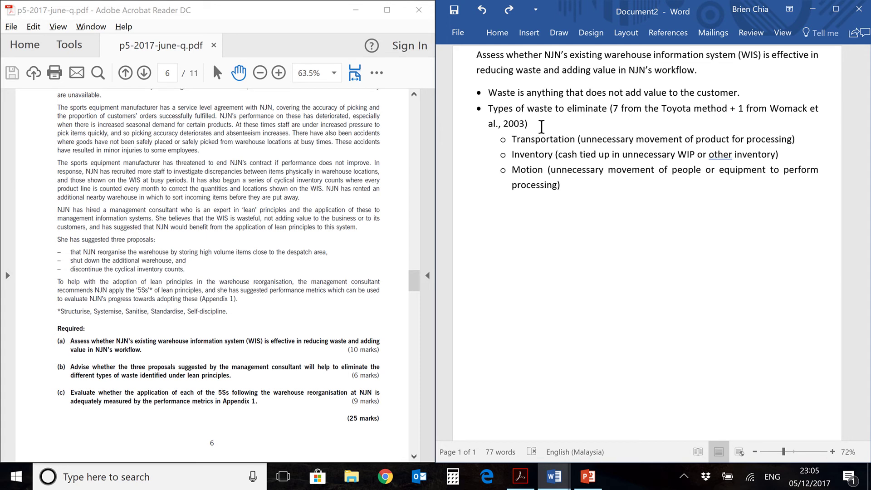
pyautogui.write('Waiting (products idling waiting for next step)')
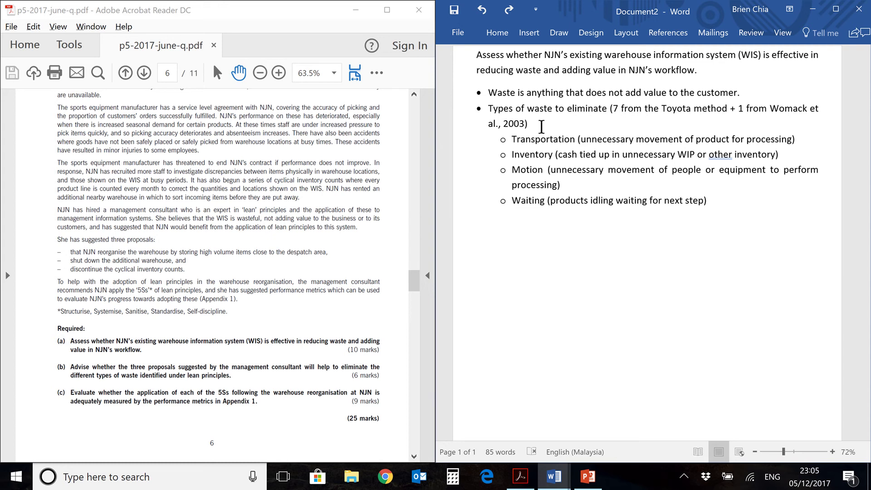
pyautogui.write('Over-production (producing more than demand)')
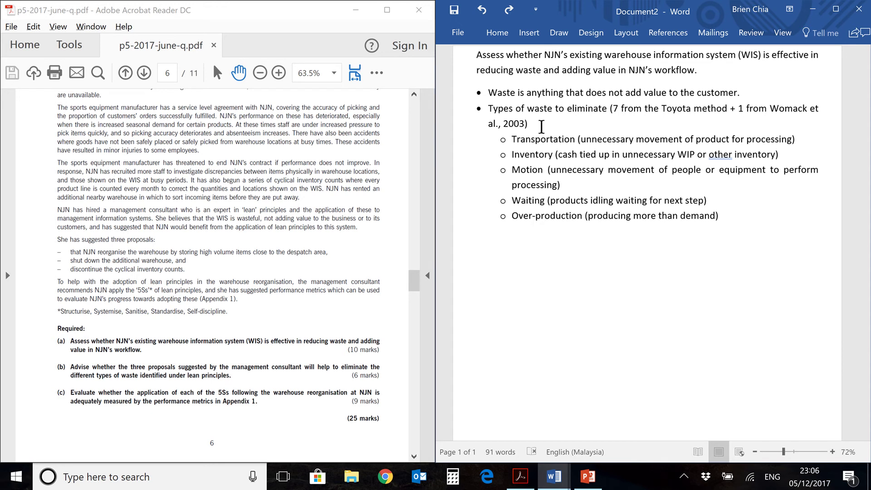
pyautogui.write('Over-processing (unnecessary production steps)')
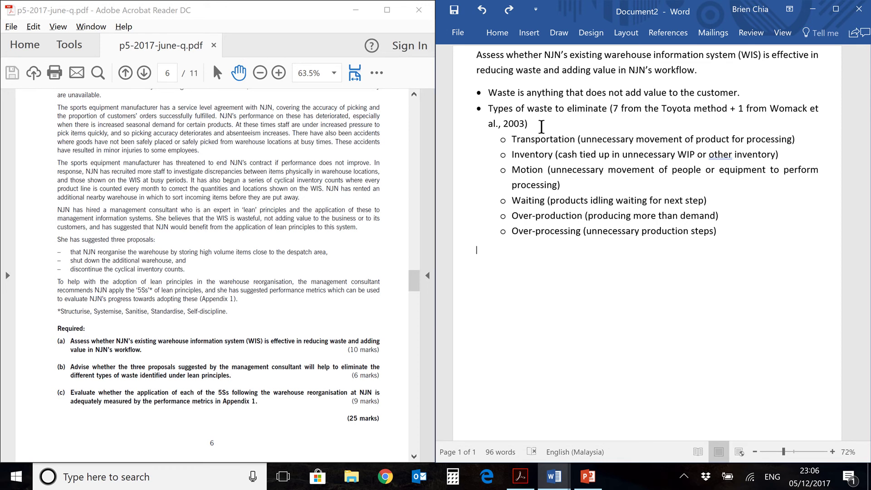
pyautogui.write('Defects (cost of rework)')
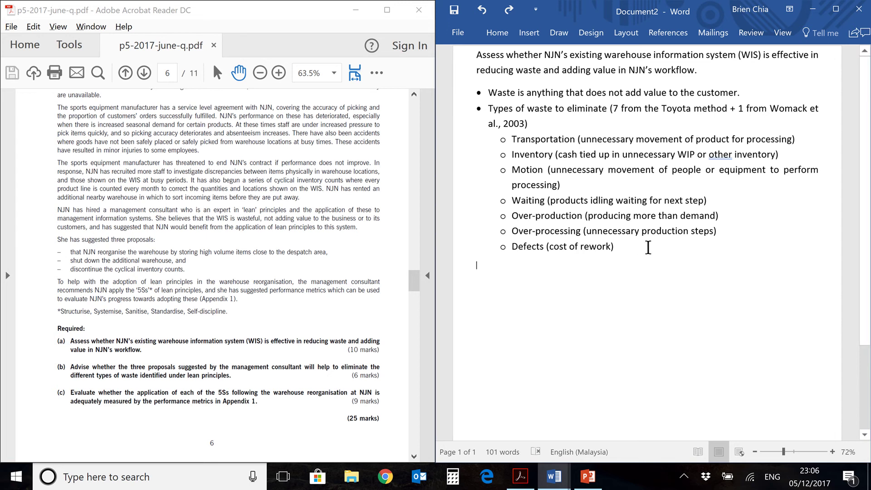
pyautogui.write('Producing goods and services that do not meet customer demands or specifications.')
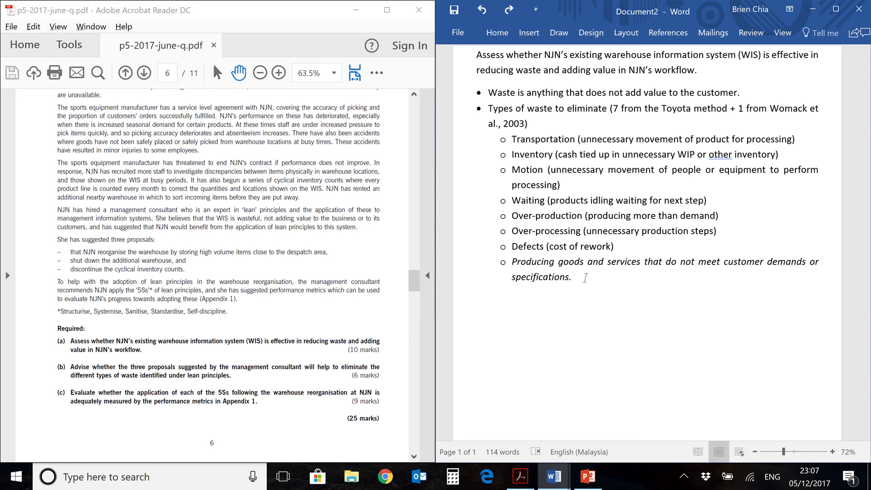
# Step: Add a main bullet reading 'Answering the question'
pyautogui.hotkey('ctrl', 'z')
pyautogui.hotkey('shift', 'Tab')
pyautogui.write('Answering the question')
pyautogui.press('Return')
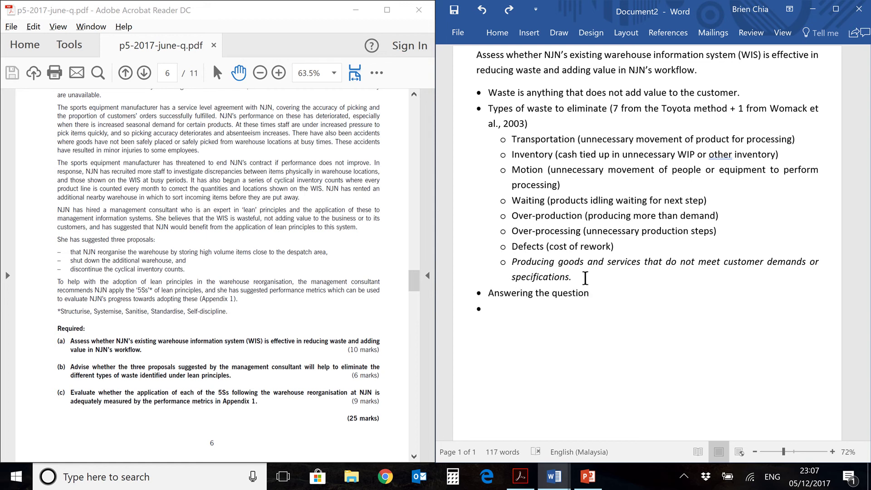
# Step: List sub-bullets 'Reorganizing of warehouse', 'Shut down additional warehouse' and 'Discontinue cyclical inventory counts'
pyautogui.press('Tab')
pyautogui.write('Reorganizing of warehouse')
pyautogui.press('Return')
pyautogui.write('Shut down additional warehouse')
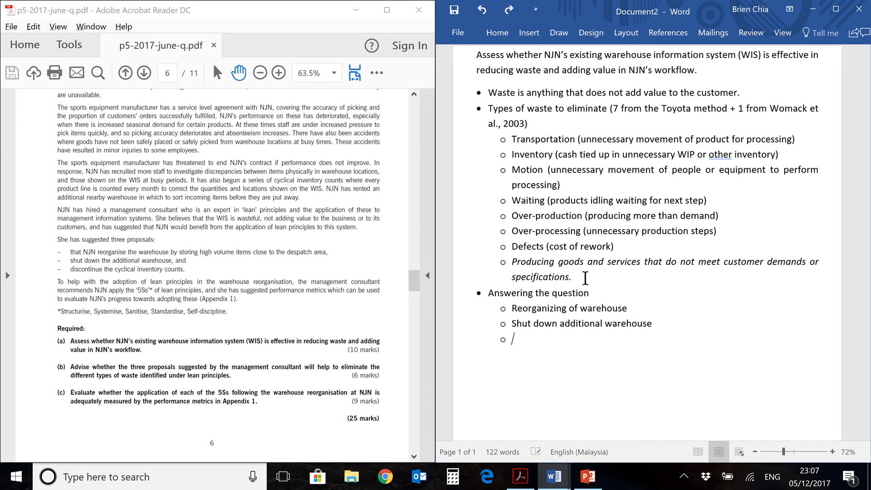
pyautogui.press('Return')
pyautogui.write('Discontinue cyclical inventory counts')
pyautogui.press('Return')
pyautogui.write('/')
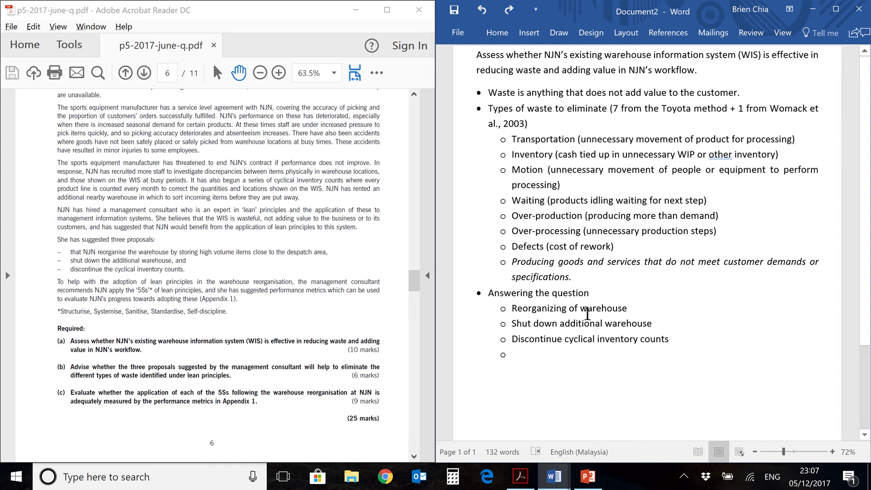
pyautogui.click(651, 311)
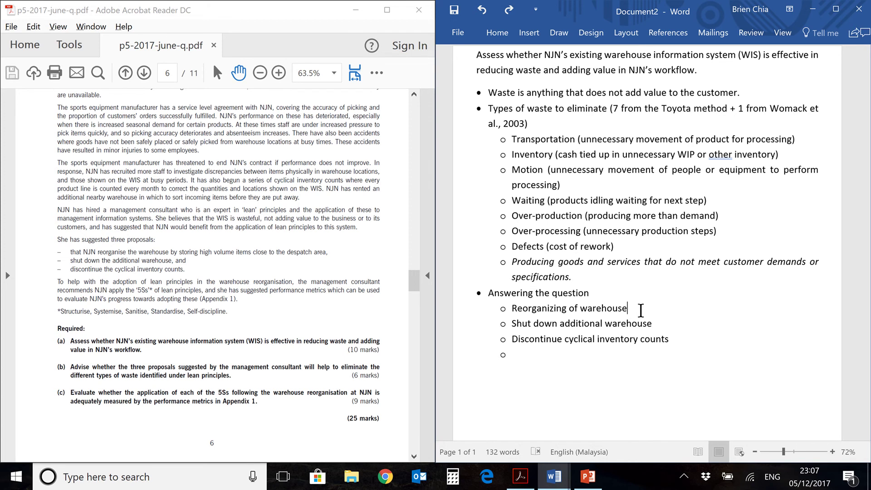
# Step: Under Reorganizing of warehouse, add points on faster item finding, WIS identifying high-volume items, and a despatch storage area
pyautogui.scroll(-2, 641, 310)
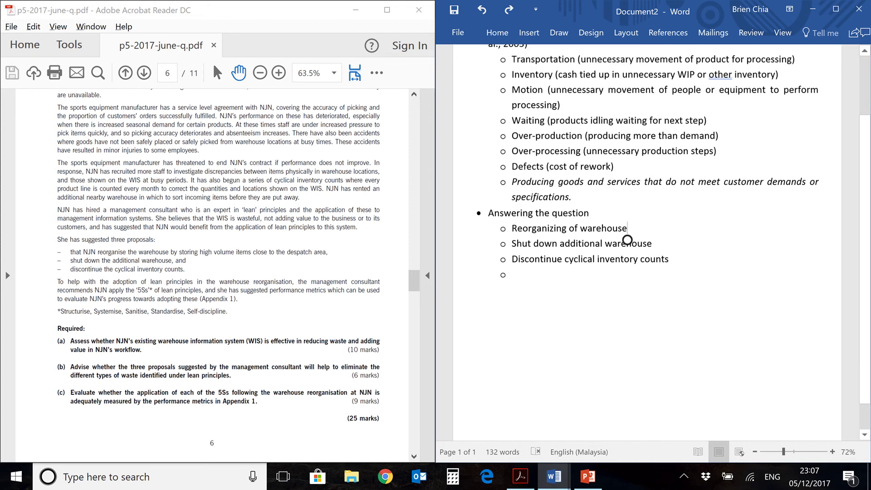
pyautogui.hotkey('ctrl', 'End')
pyautogui.press('BackSpace')
pyautogui.press('BackSpace')
pyautogui.hotkey('ctrl', 'z')
pyautogui.hotkey('ctrl', 'z')
pyautogui.hotkey('ctrl', 'z')
pyautogui.hotkey('ctrl', 'z')
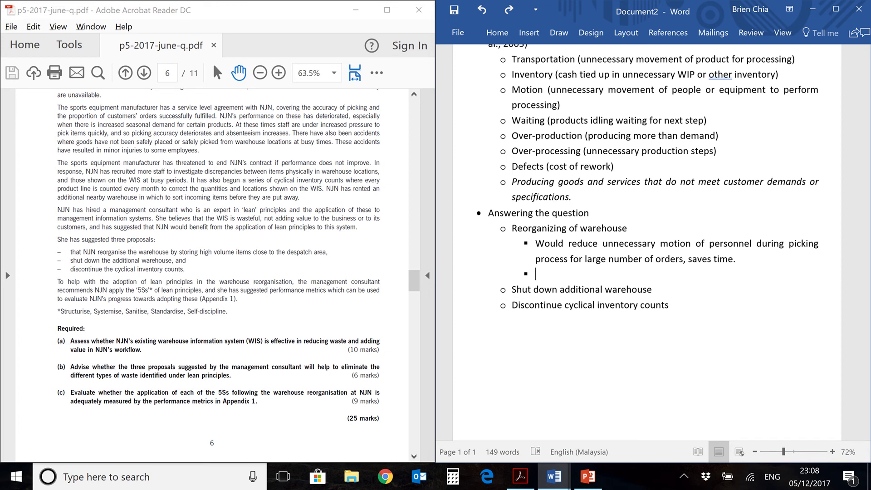
pyautogui.write('Workers would know where to find such items faster, as high volume items gathered in one location.')
pyautogui.press('Return')
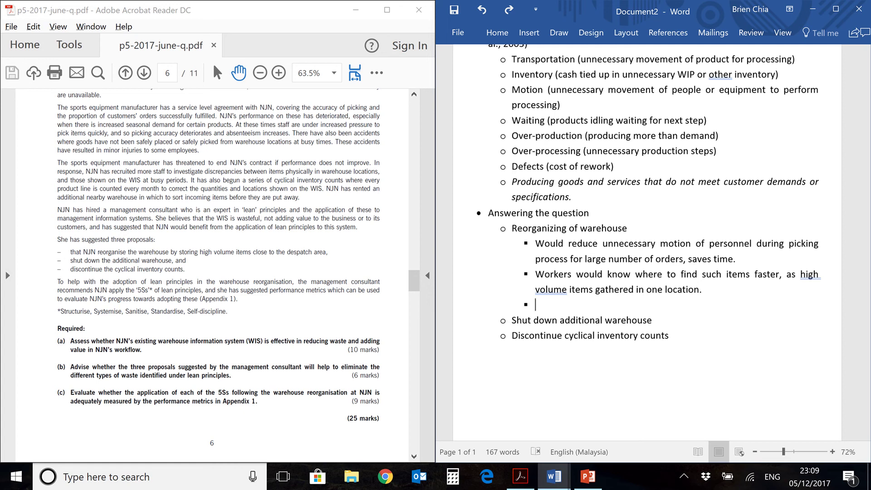
pyautogui.write('WIS needs to be able to identify high volume items, especially during peak season.')
pyautogui.press('Return')
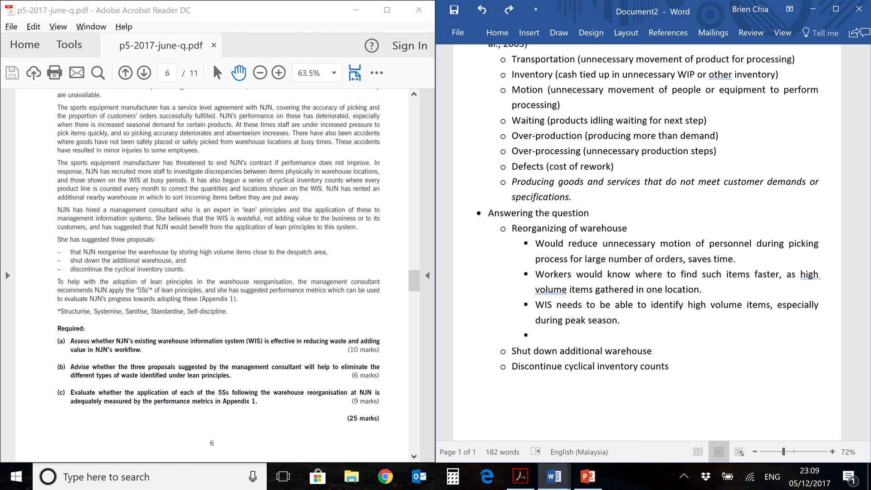
pyautogui.write('Area of warehouse to store these items for despatch needs to be identified.')
pyautogui.press('Return')
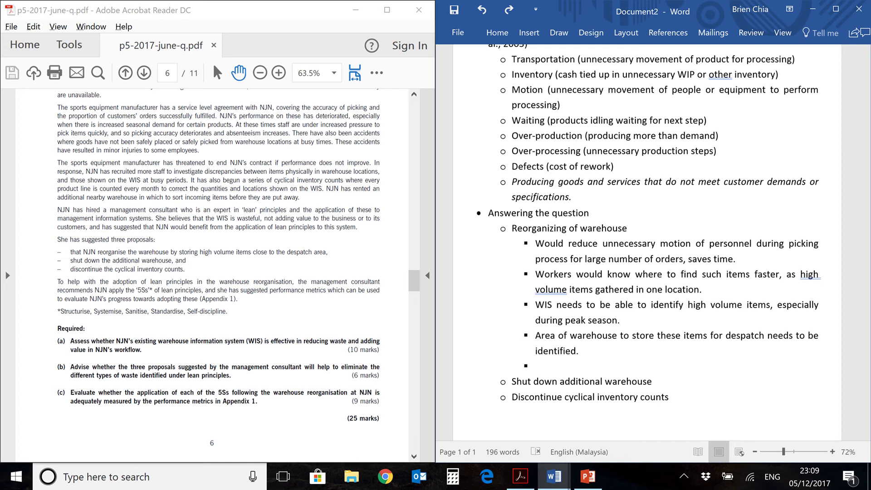
pyautogui.press('Delete')
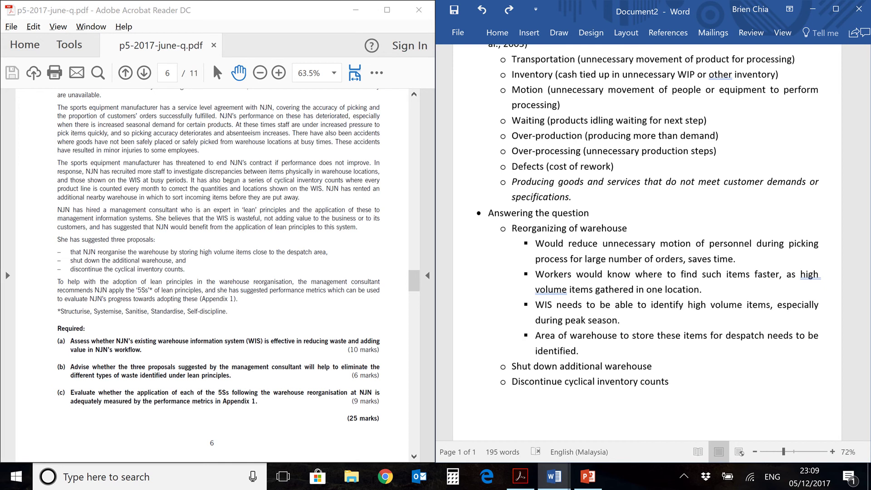
# Step: Under Shut down additional warehouse, add the point 'Would reduce resources committed to unsorted goods'
pyautogui.scroll(-1, 662, 242)
pyautogui.moveTo(512, 336); pyautogui.dragTo(512, 344)
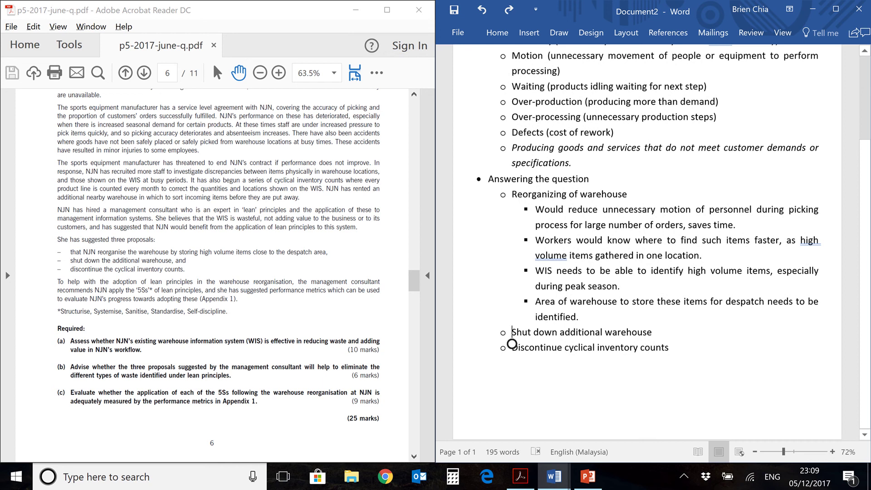
pyautogui.press('End')
pyautogui.press('Return')
pyautogui.press('Tab')
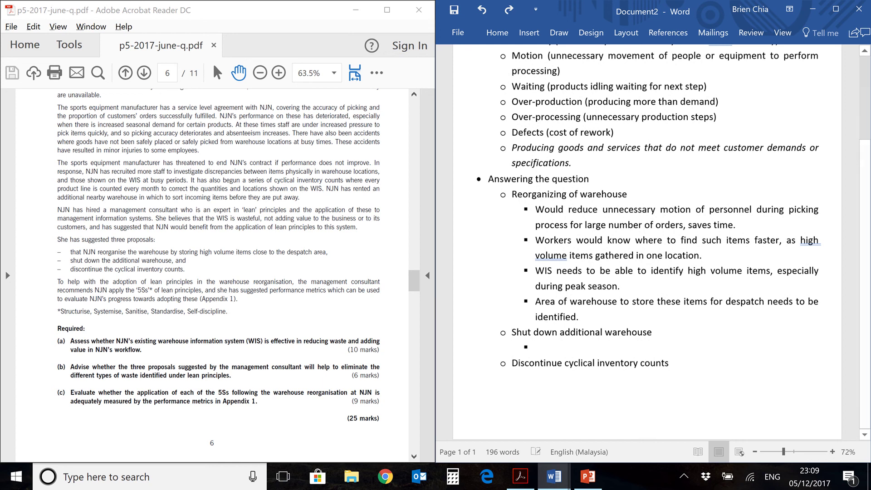
pyautogui.write('Would reduce resources committed to unsorted goods')
pyautogui.press('Return')
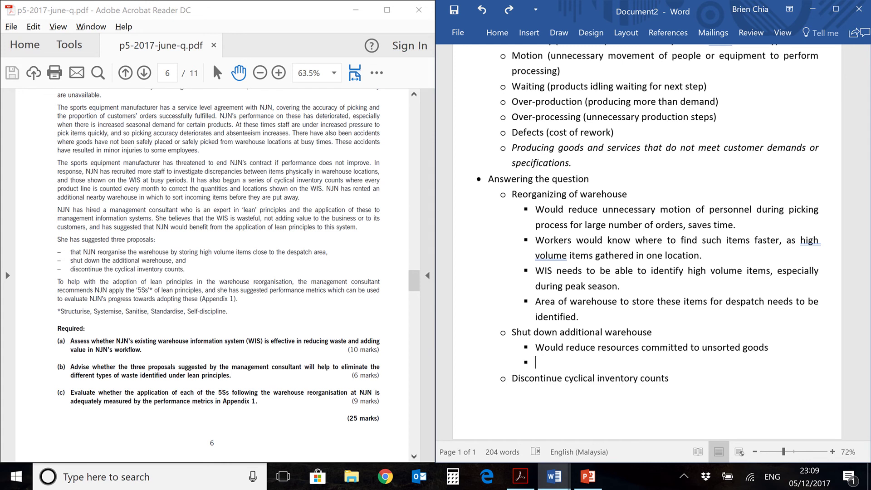
# Step: Add sub-points 'Warehouse rental' and 'Movement of staff between warehouses', then the unsolved unsorted-goods overhang point
pyautogui.press('Tab')
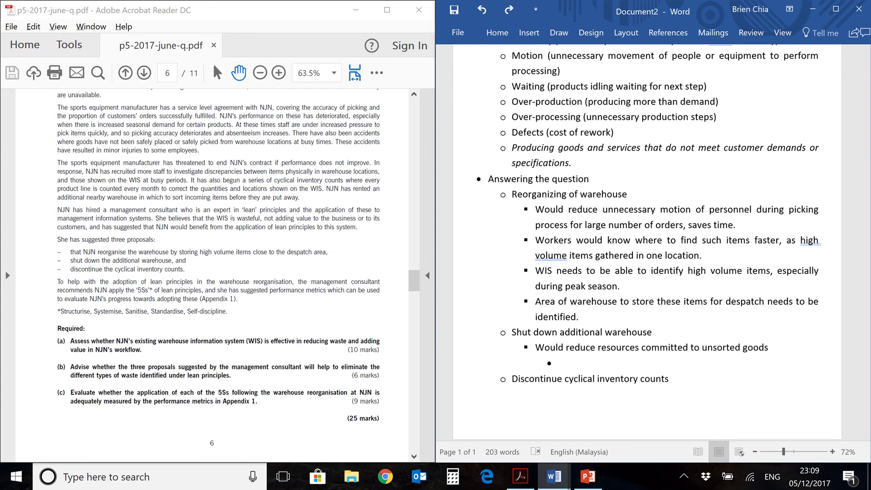
pyautogui.write('Warehouse rental')
pyautogui.press('Return')
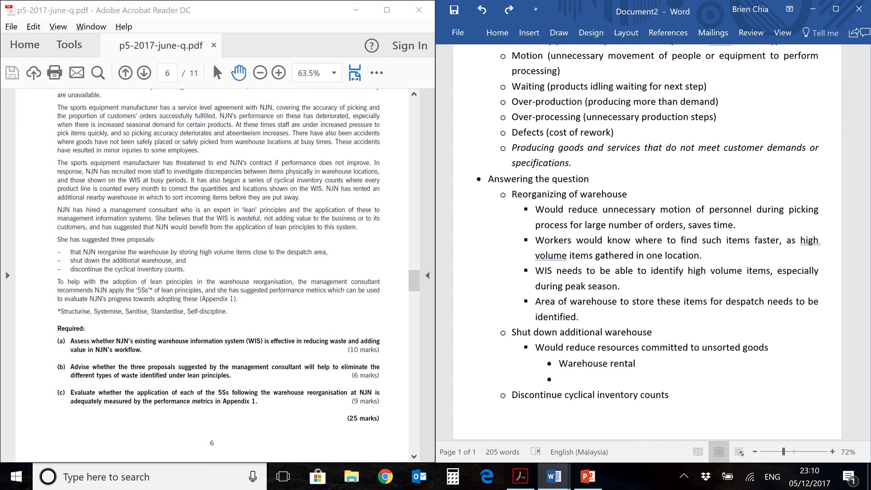
pyautogui.write('Movement of staff between warehouses')
pyautogui.press('Return')
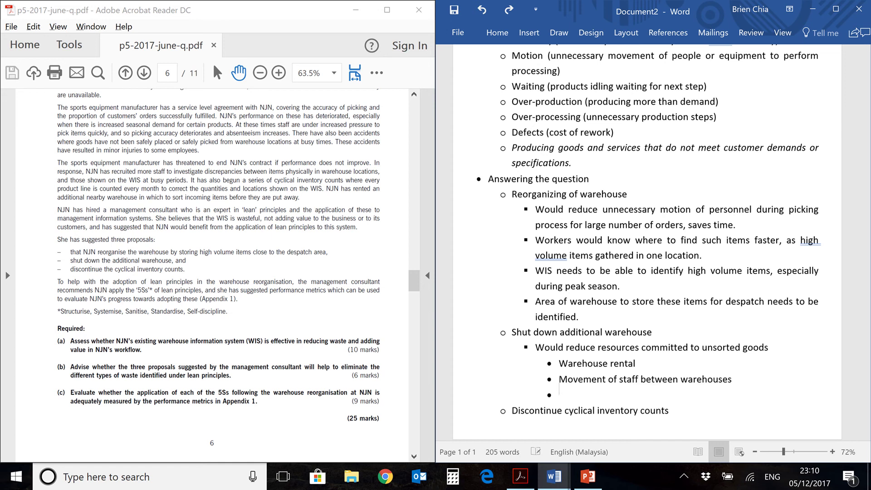
pyautogui.hotkey('shift', 'Tab')
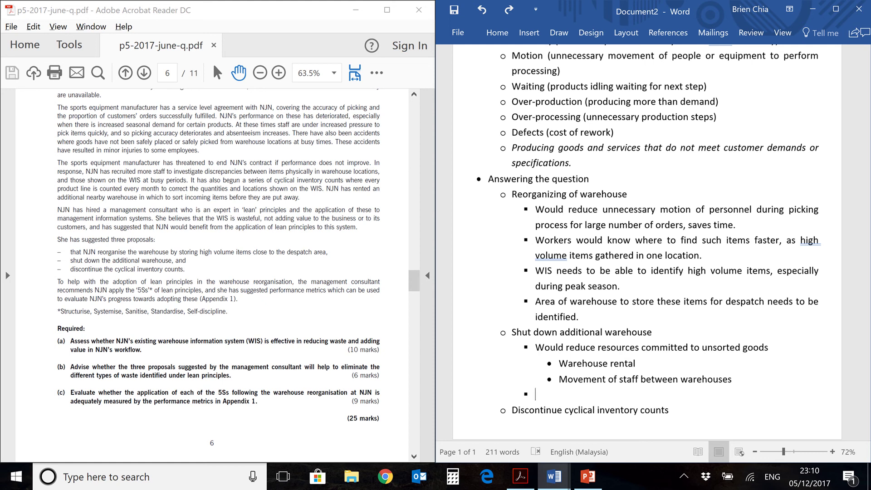
pyautogui.write('Does not eliminate fundamental problem of large unsorted goods overhang.')
pyautogui.press('Return')
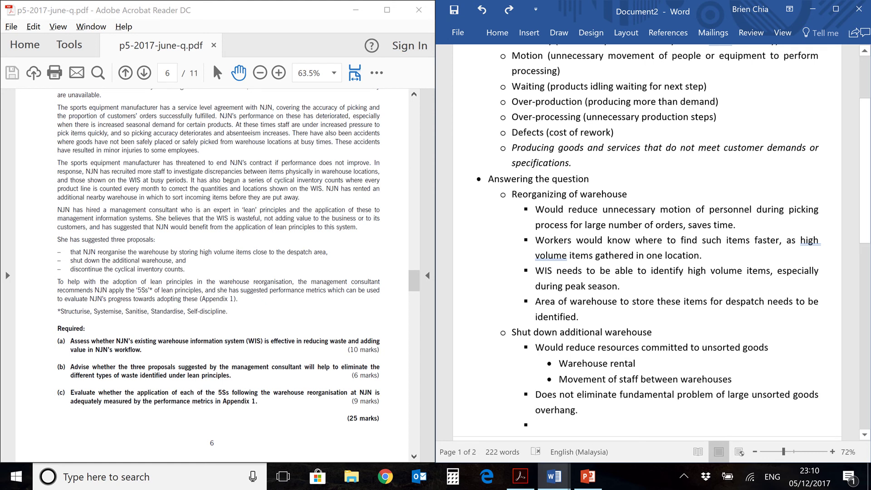
# Step: Add 'Redesign of WIS workflow necessary to keep unsorted goods to minimum level.' with a pasted immediate-processing sub-point
pyautogui.scroll(-3, 535, 315)
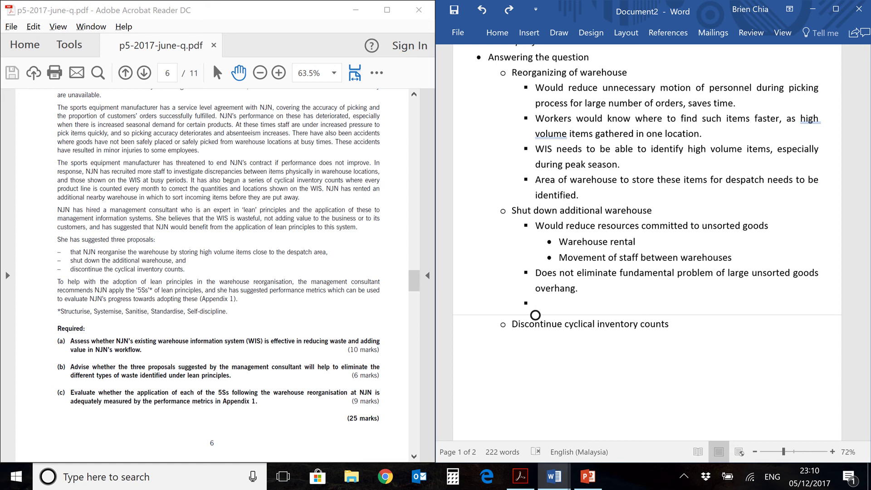
pyautogui.write('Redesign of WIS workflow necessary to keep unsorted goods to minimum level.')
pyautogui.press('Return')
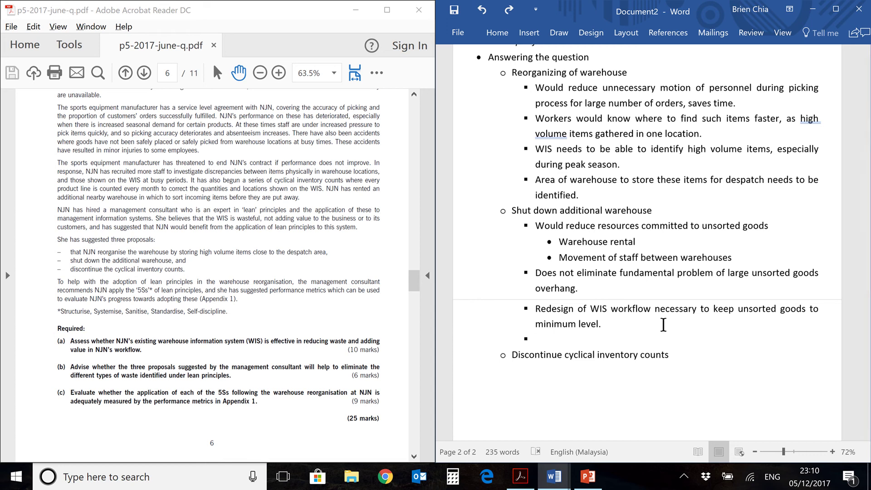
pyautogui.press('Tab')
pyautogui.write('Workflow should process goods received immediately into WIS with minimal human intervention and maximum throughput.')
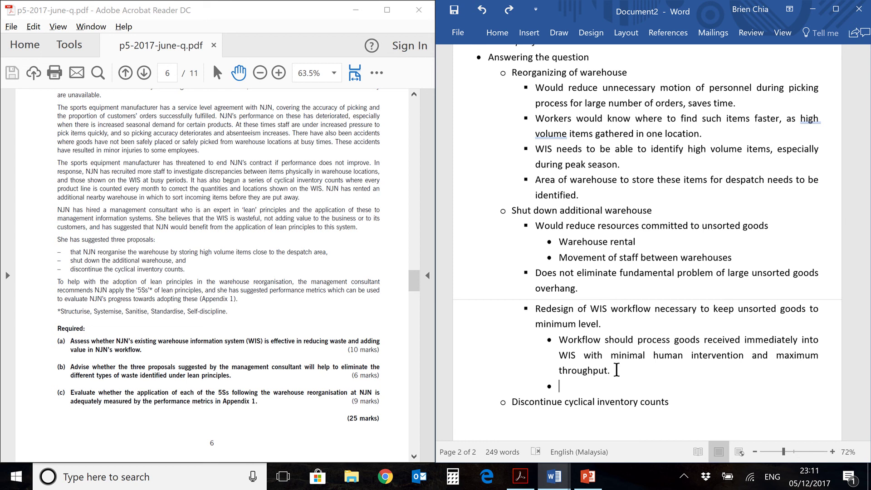
pyautogui.press('Delete')
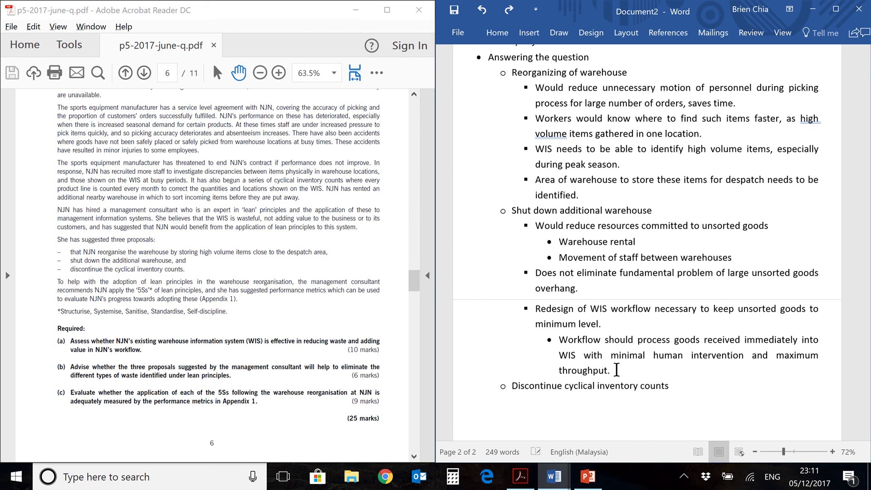
# Step: Under Discontinue cyclical inventory counts, add the reduced-resources point with an 'Opportunity cost of personnel' sub-point
pyautogui.scroll(-3, 616, 369)
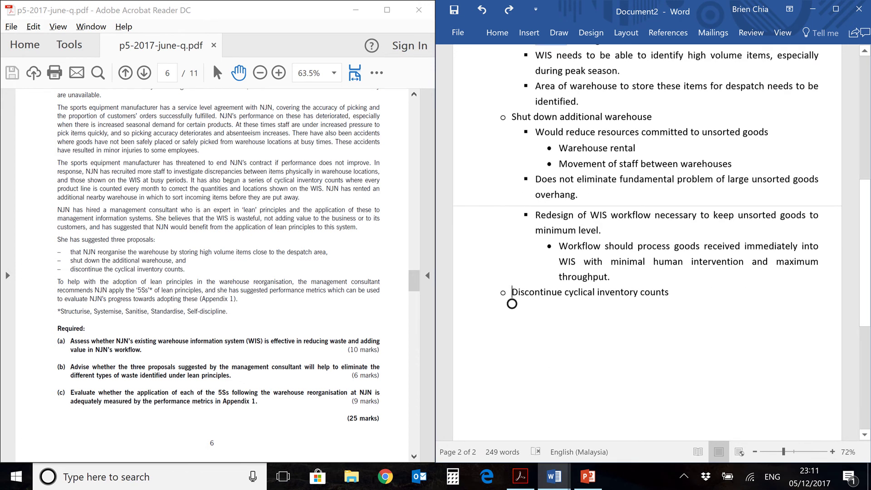
pyautogui.click(512, 303)
pyautogui.press('Return')
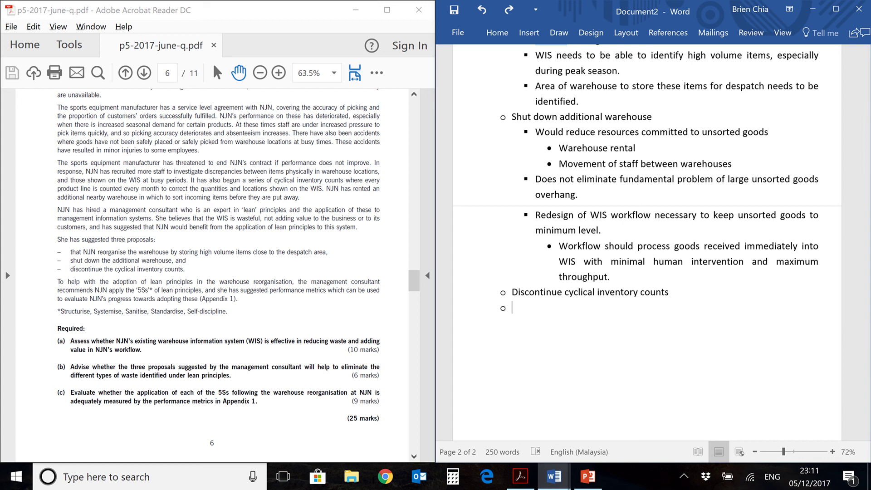
pyautogui.press('Tab')
pyautogui.write('Would reduce resources committed to a process which does not add value to the customer')
pyautogui.press('Return')
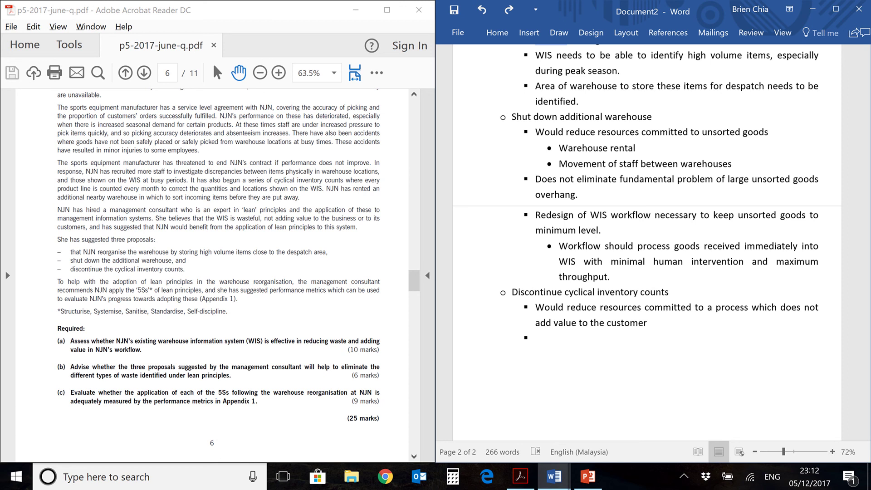
pyautogui.press('Tab')
pyautogui.write('Opportunity cost of personnel assigned to count inventory')
pyautogui.press('Return')
pyautogui.hotkey('shift', 'Tab')
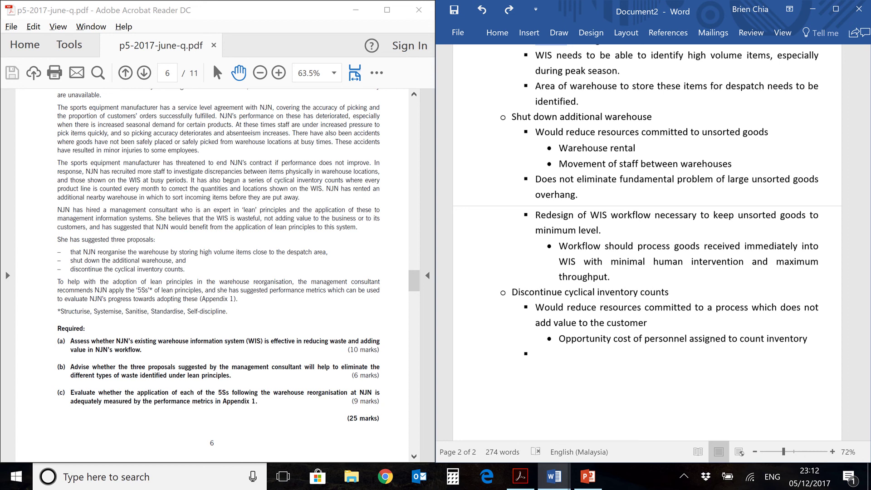
# Step: Add the WIS discrepancies point and the WIS redesign point, with a goods-and-locations reconciliation sub-point
pyautogui.write('Does not eliminate problem of high number of discrepancies between WIS and actual inventory')
pyautogui.press('Return')
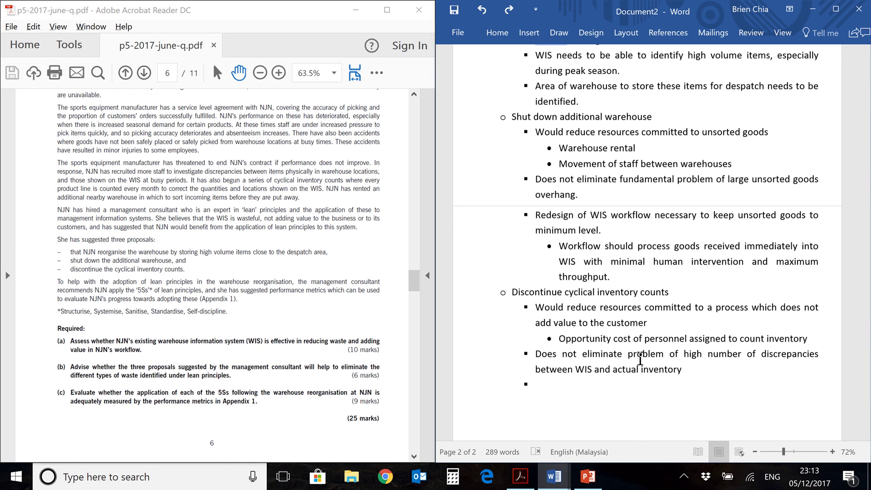
pyautogui.write('Redesign of WIS workflow would be necessary to reduce discrepancies between WIS and actual inventory')
pyautogui.press('Return')
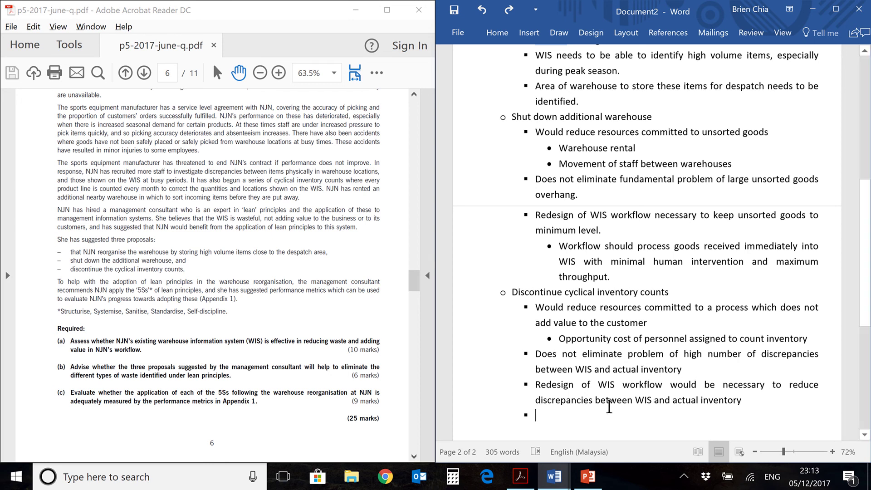
pyautogui.press('Tab')
pyautogui.write('Establish system where goods and their locations can be reconciled simultaneously (such as workings scanning codes on both goods and location racks)')
pyautogui.press('Return')
pyautogui.hotkey('shift', 'Tab')
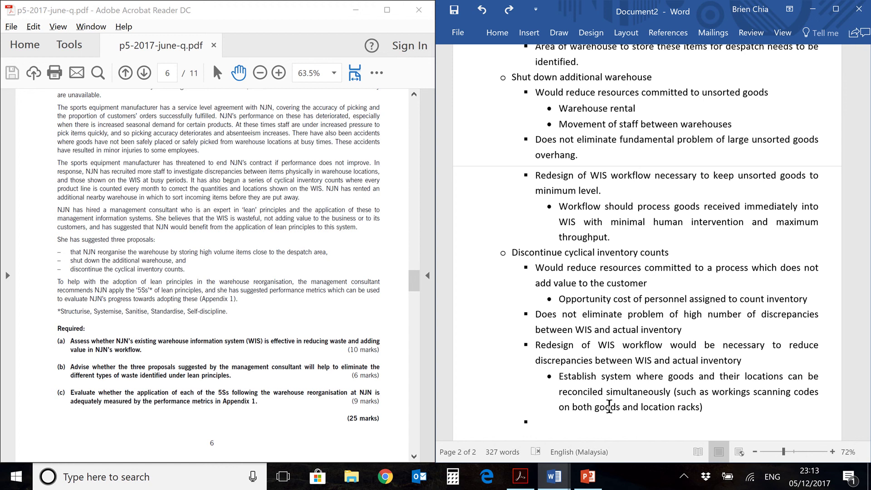
pyautogui.scroll(1, 218, 273)
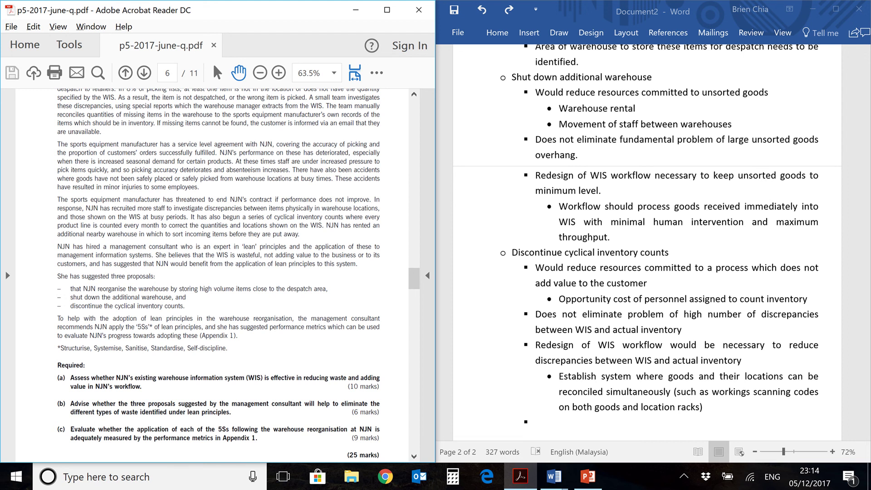
pyautogui.click(535, 419)
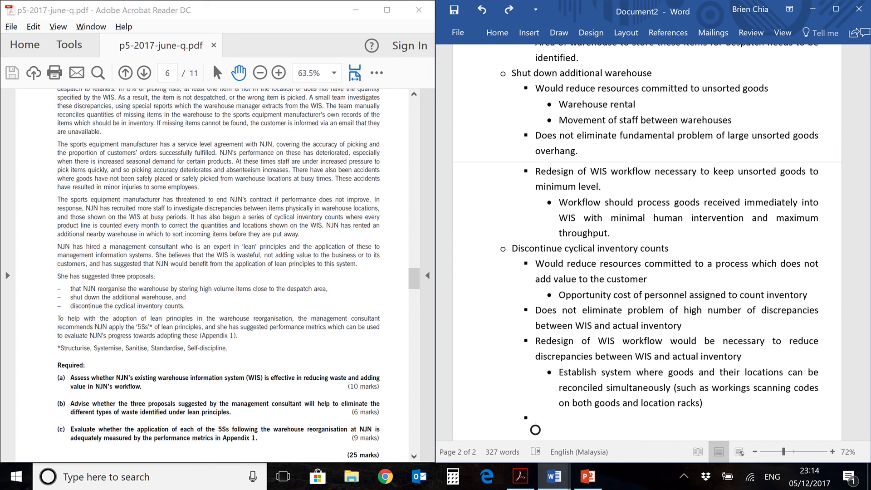
# Step: Delete the trailing empty bullet and scroll through the two-page, 326-word answer to review it
pyautogui.press('Return')
pyautogui.scroll(5, 610, 406)
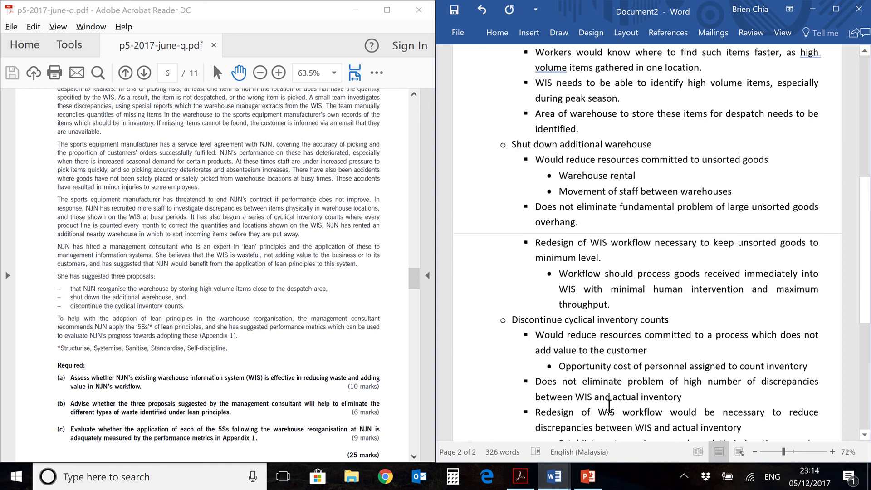
pyautogui.scroll(-5, 610, 406)
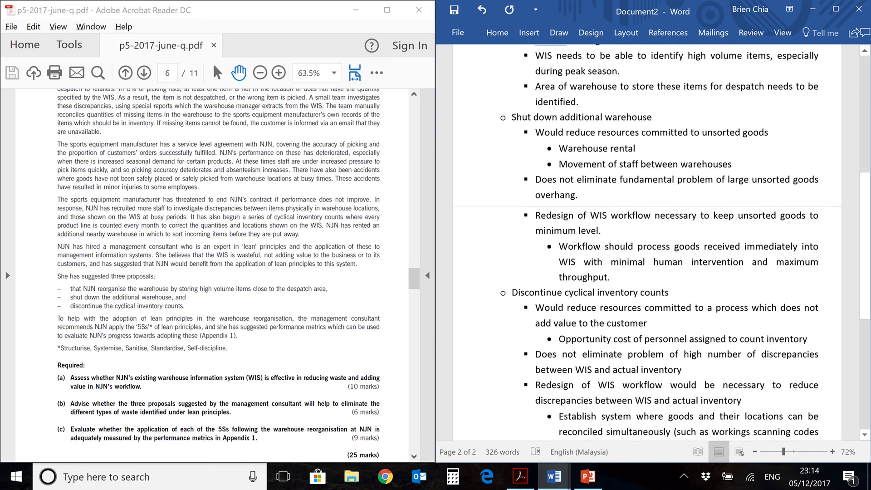
pyautogui.scroll(5, 477, 422)
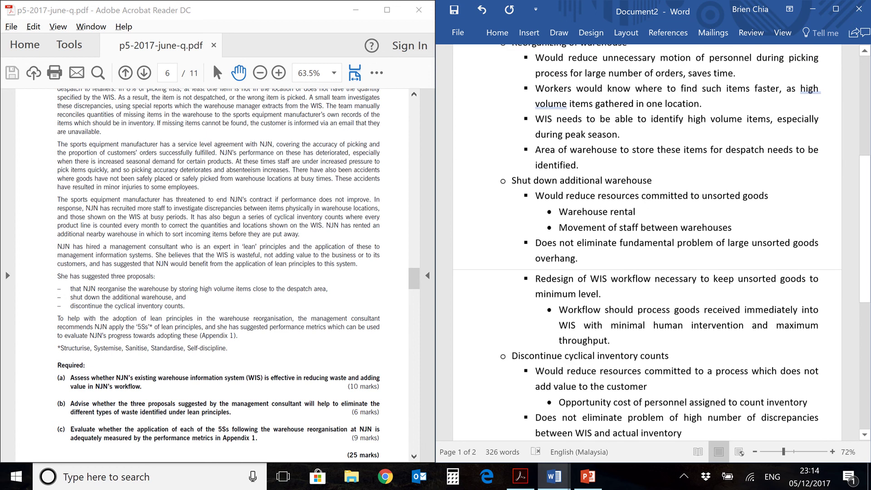
pyautogui.scroll(3, 609, 406)
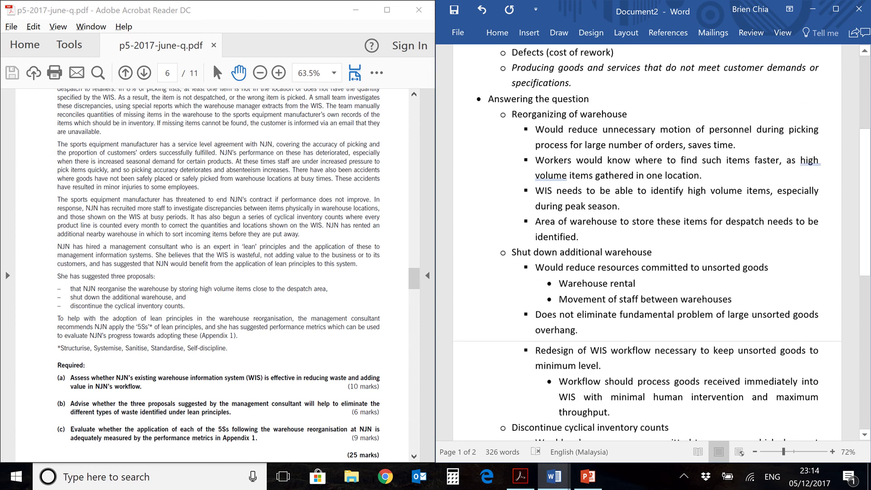
pyautogui.scroll(8, 609, 406)
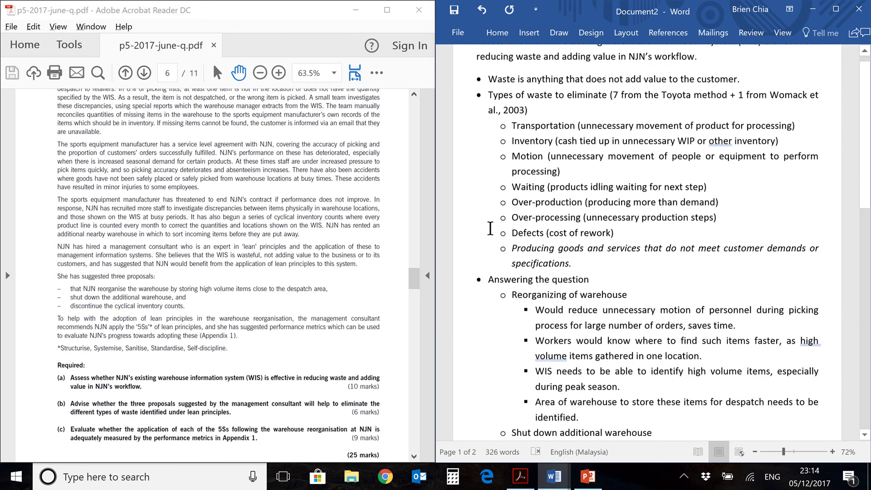
pyautogui.scroll(-8, 490, 228)
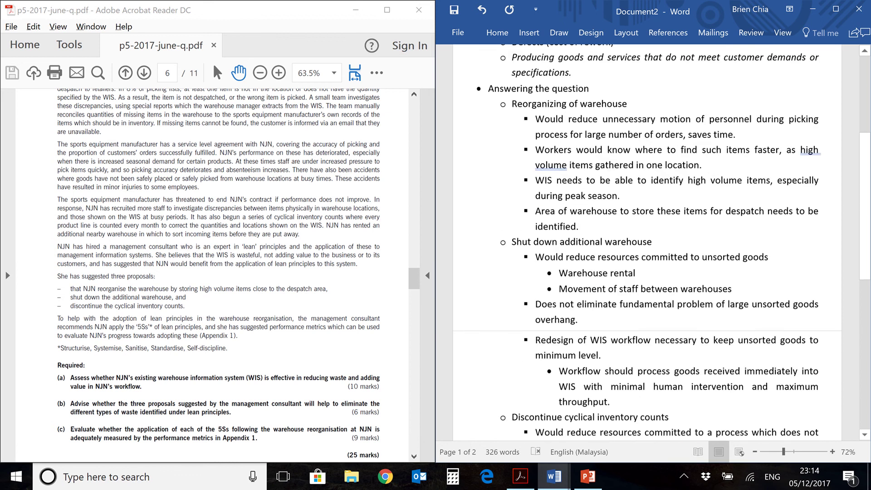
pyautogui.scroll(-8, 491, 228)
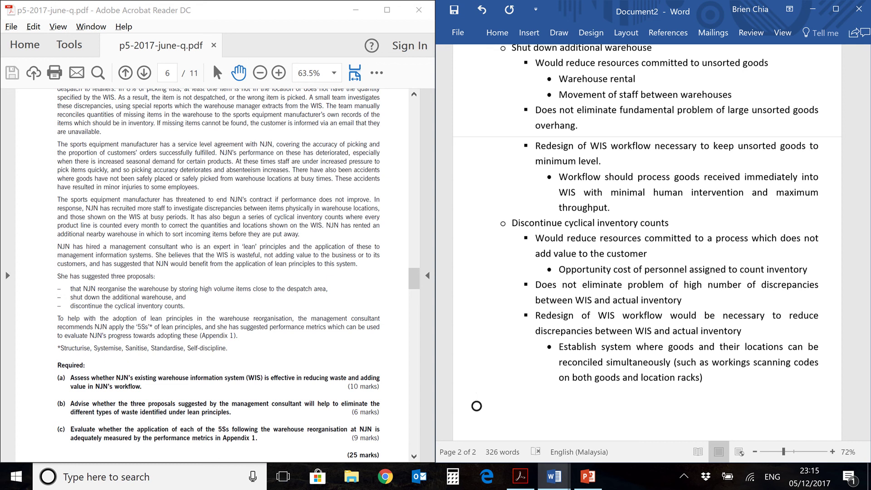
pyautogui.scroll(3, 476, 404)
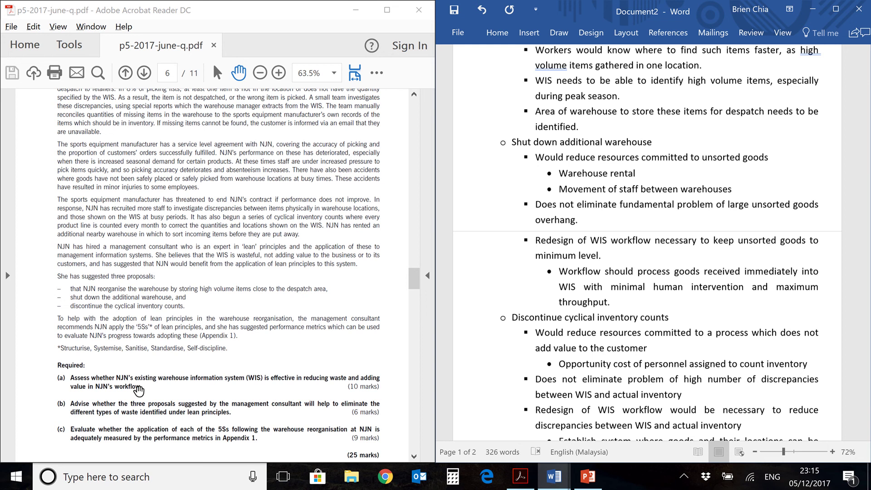
pyautogui.click(77, 399)
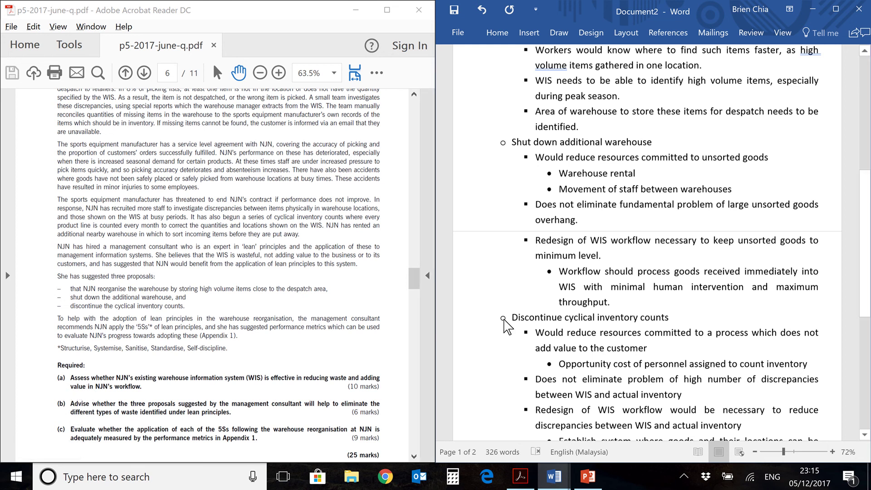
pyautogui.scroll(-1, 504, 322)
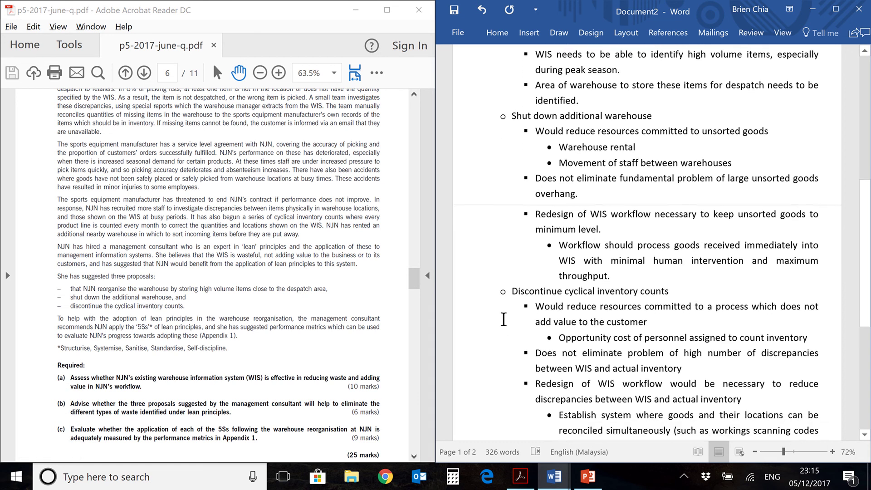
pyautogui.scroll(-3, 503, 320)
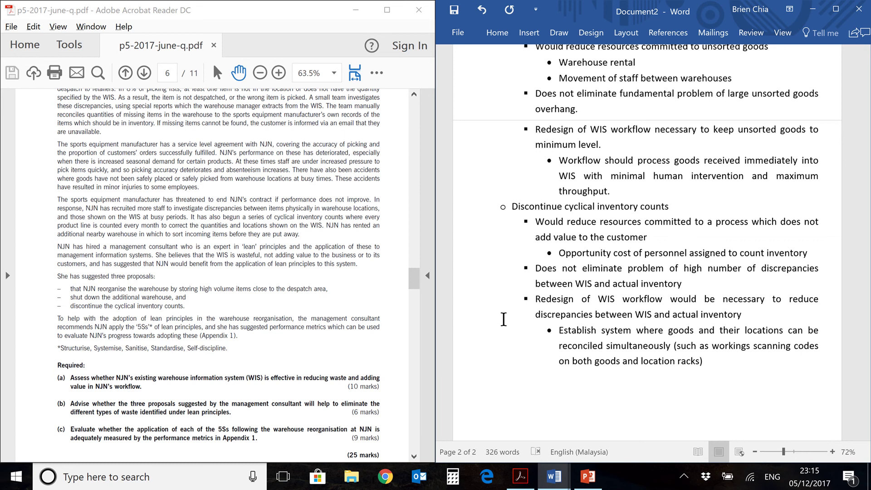
pyautogui.scroll(10, 503, 319)
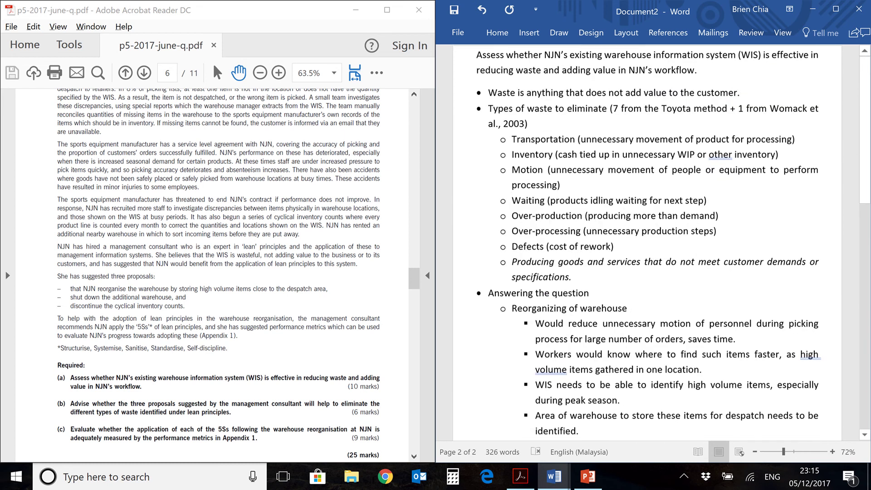
pyautogui.click(495, 209)
pyautogui.scroll(-1, 573, 315)
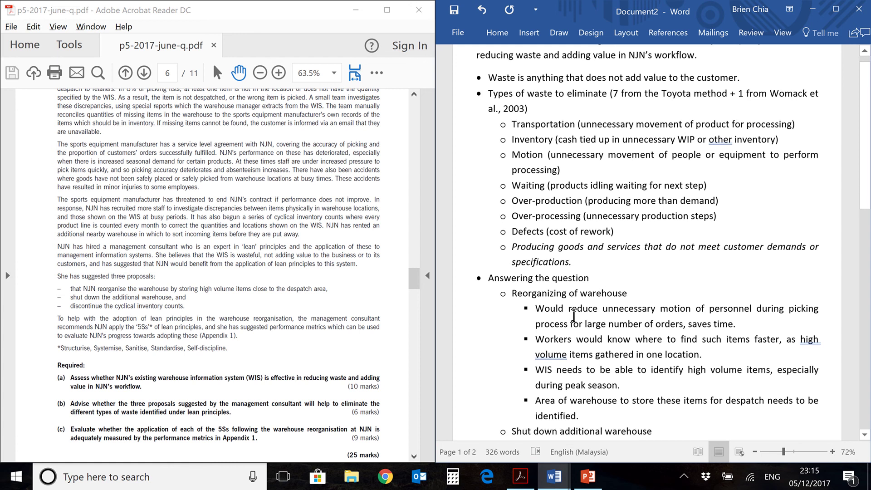
pyautogui.scroll(-5, 573, 315)
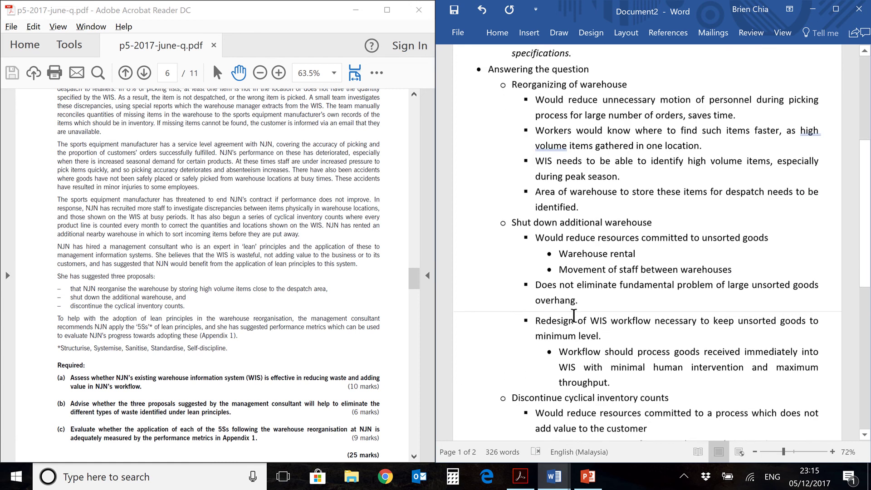
pyautogui.scroll(-2, 574, 315)
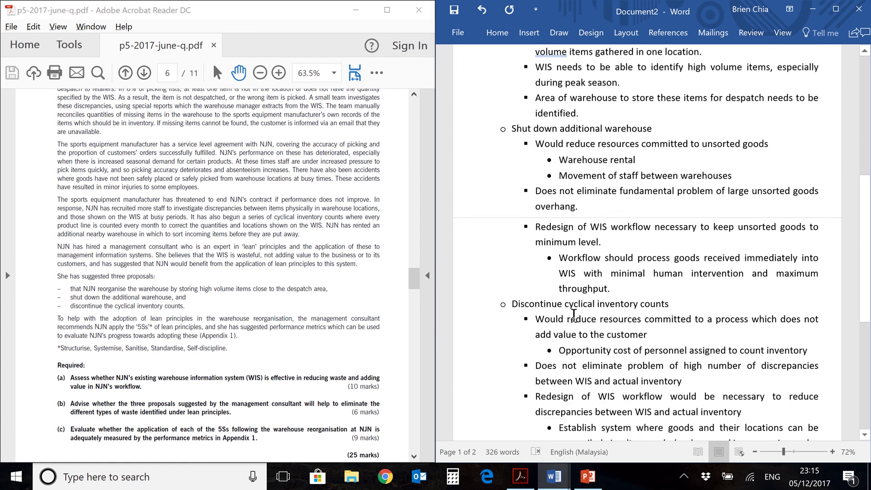